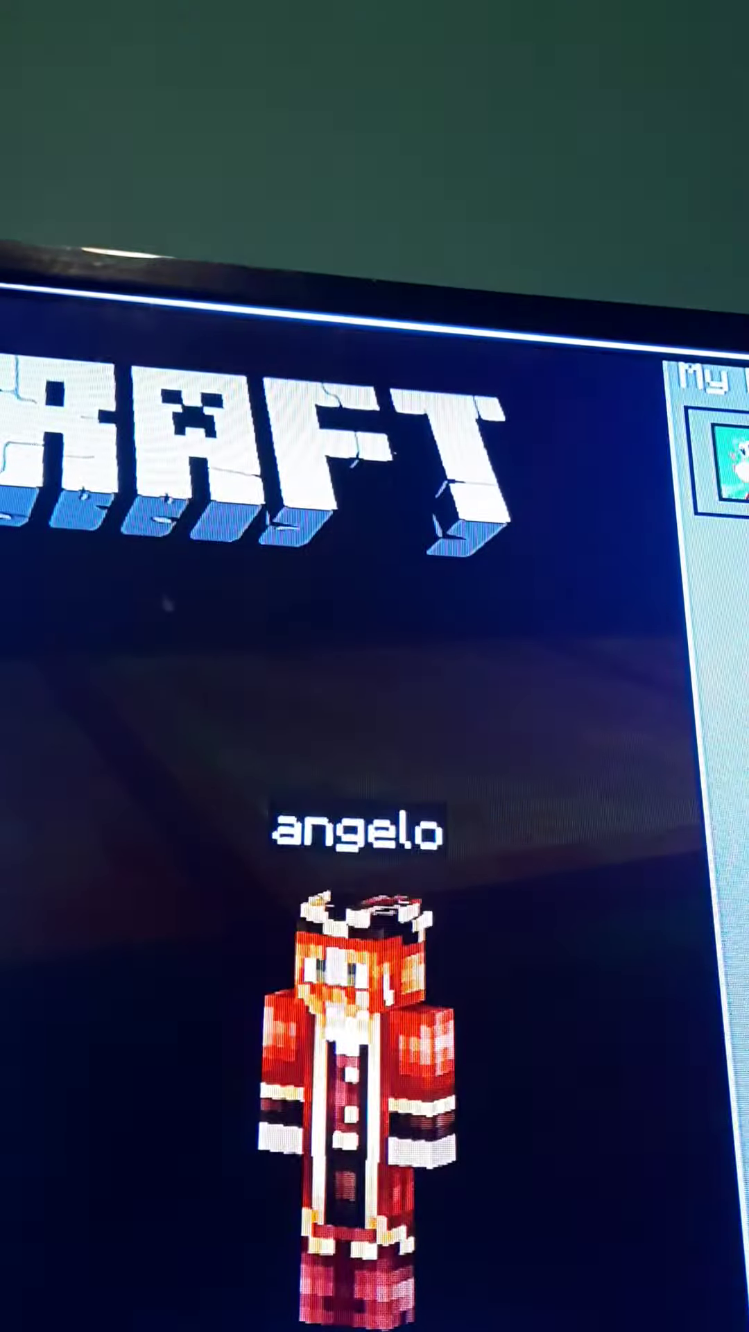
# Resume play from the pause menu and open the inventory showing the Unbreaking II fishing rod.
pyautogui.press('Escape')
pyautogui.press('e')
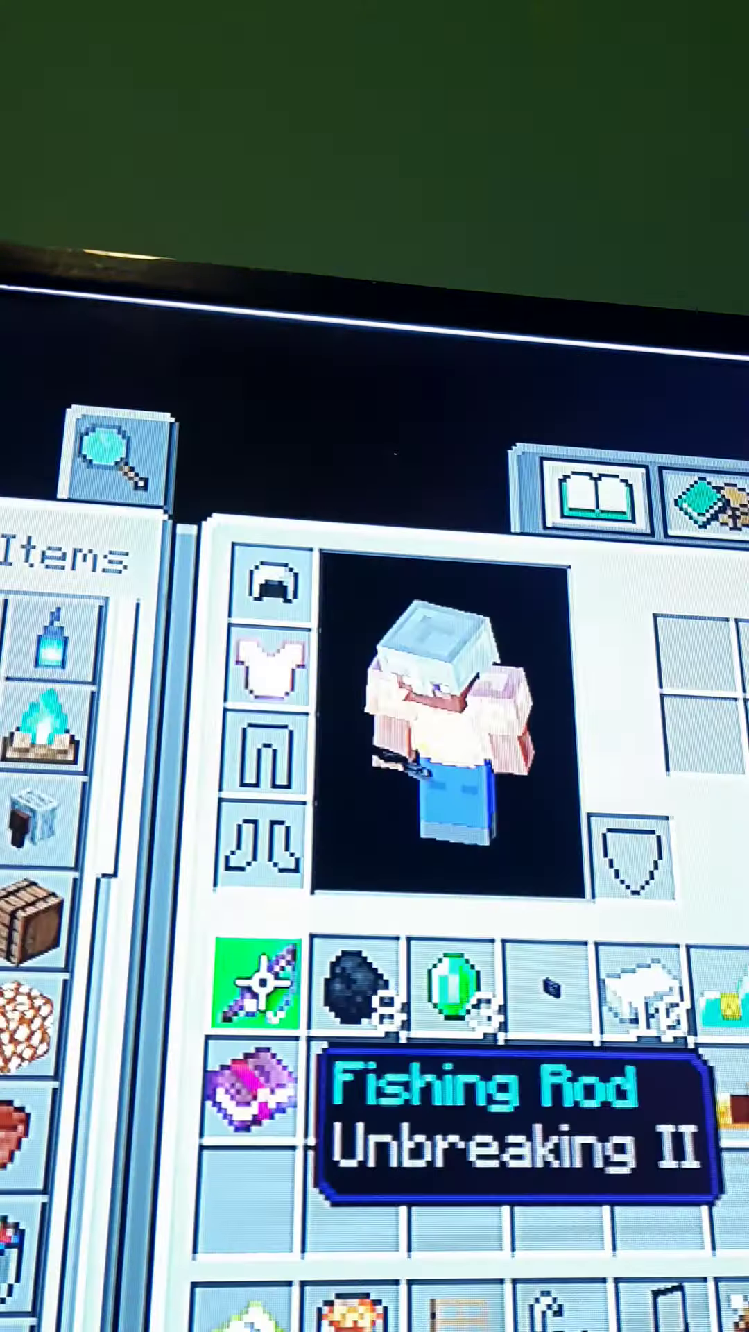